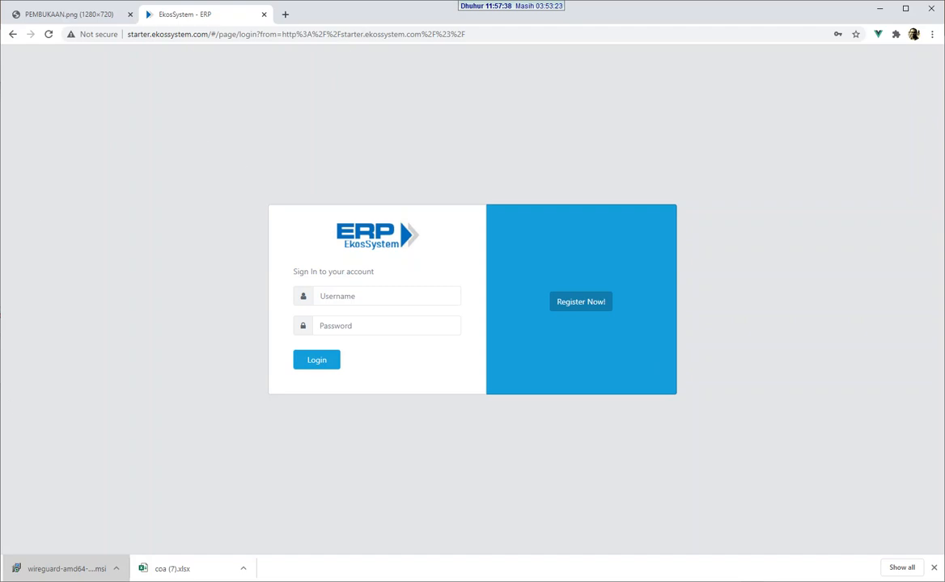
# Step: Launch a new Microsoft Edge window, then return to the title slide and the EkosSystem sign-in page
pyautogui.press('super')
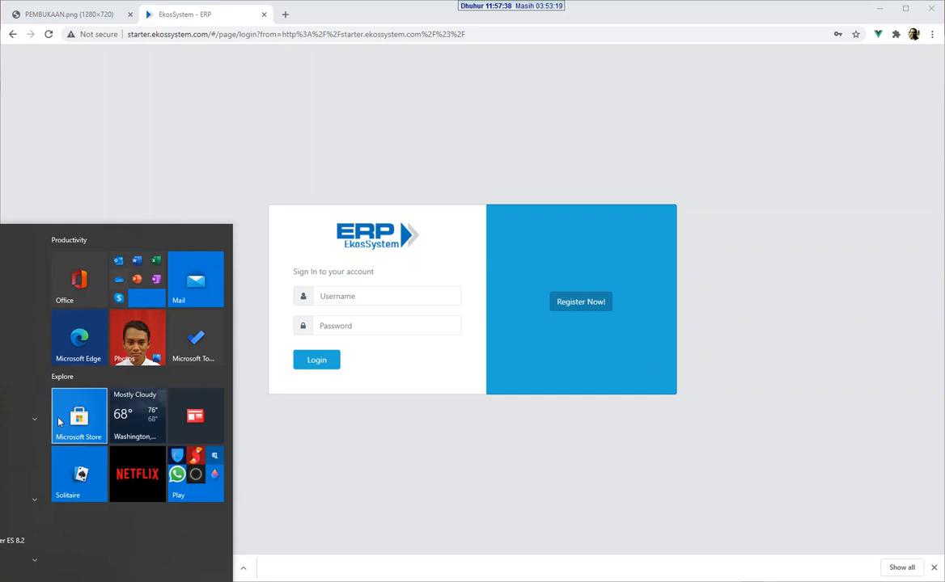
pyautogui.click(79, 340)
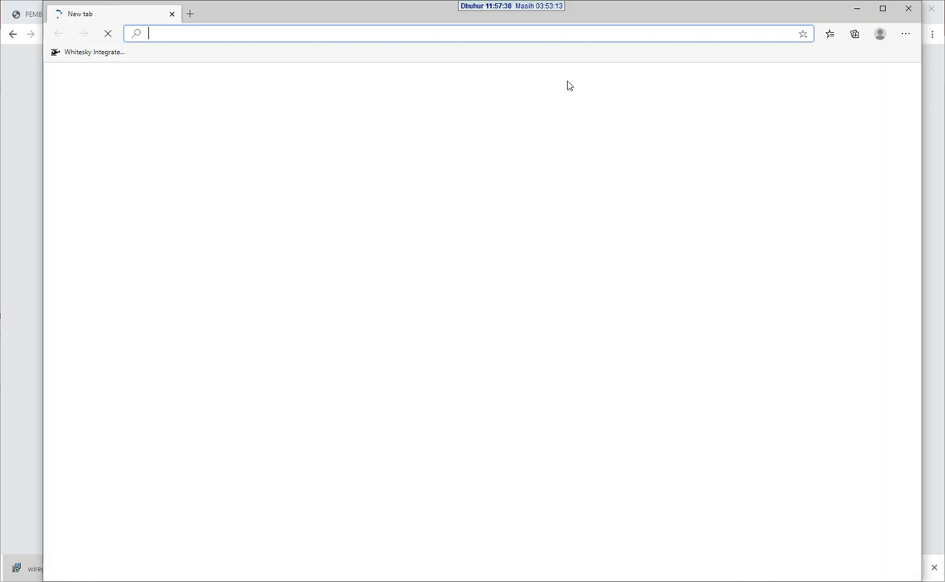
pyautogui.moveTo(422, 14); pyautogui.dragTo(474, 86)
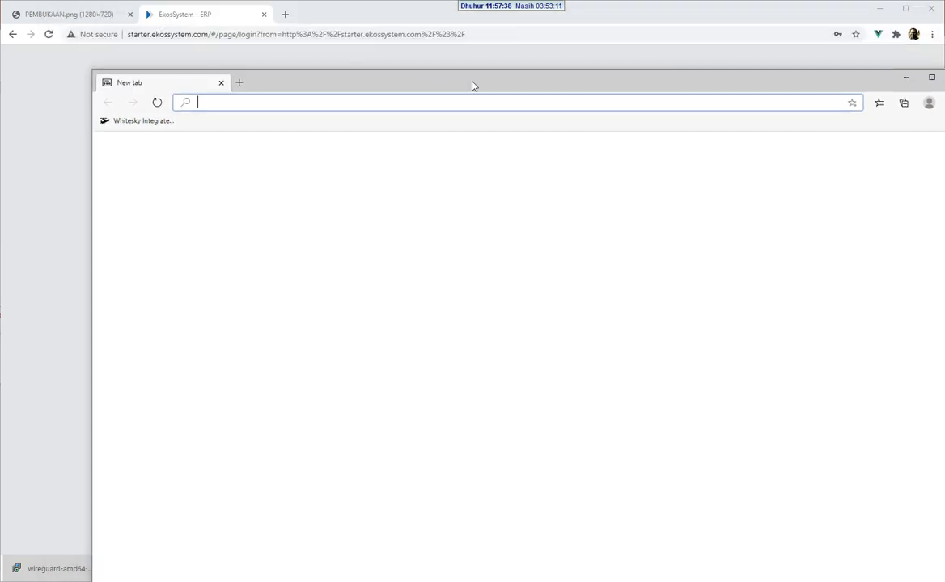
pyautogui.click(78, 18)
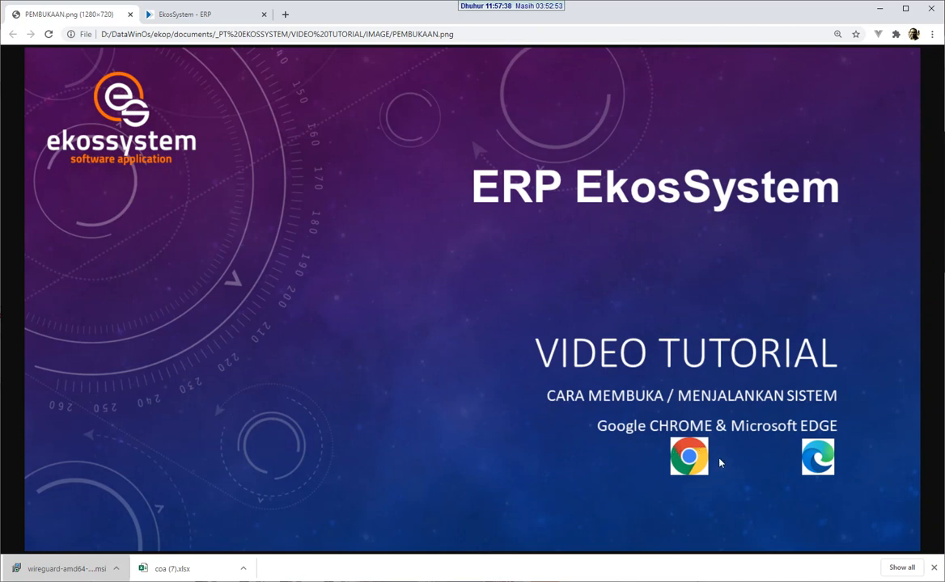
pyautogui.click(177, 14)
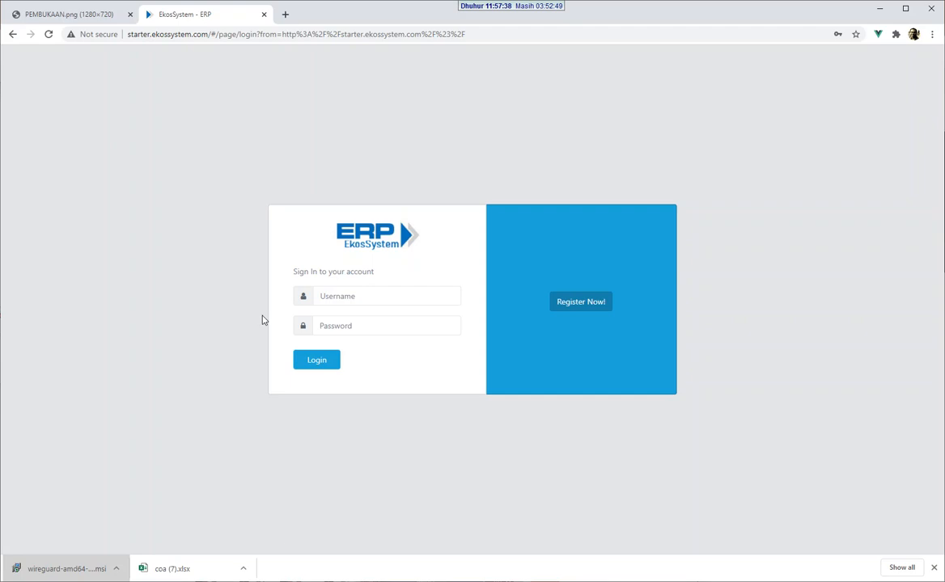
# Step: Log in to ERP EkosSystem with the demo user's username and password
pyautogui.click(369, 300)
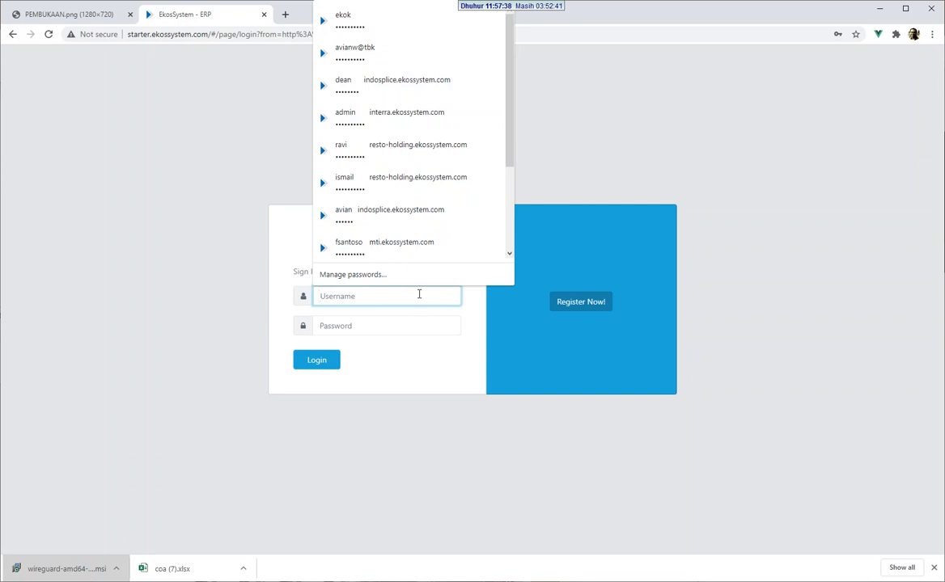
pyautogui.write('demo1')
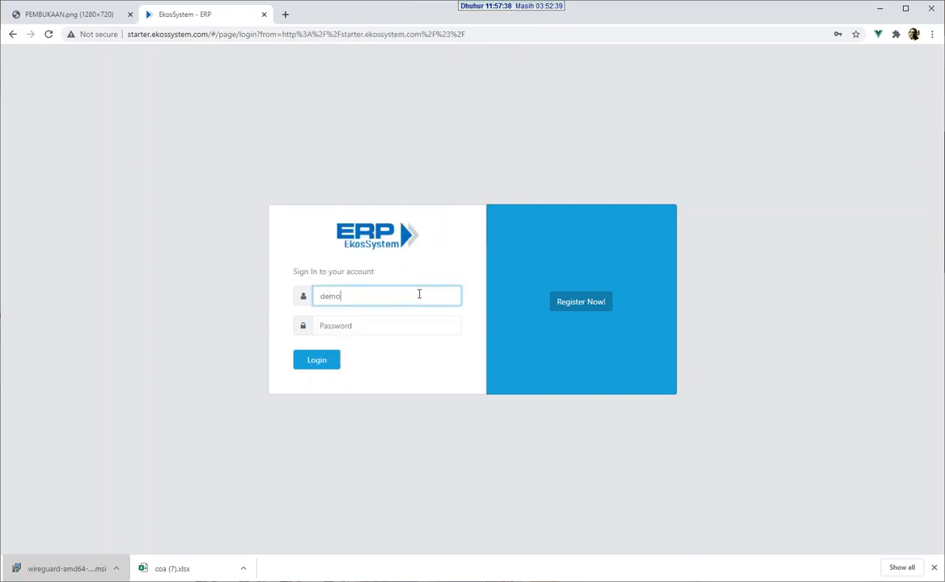
pyautogui.click(414, 323)
pyautogui.write('123456')
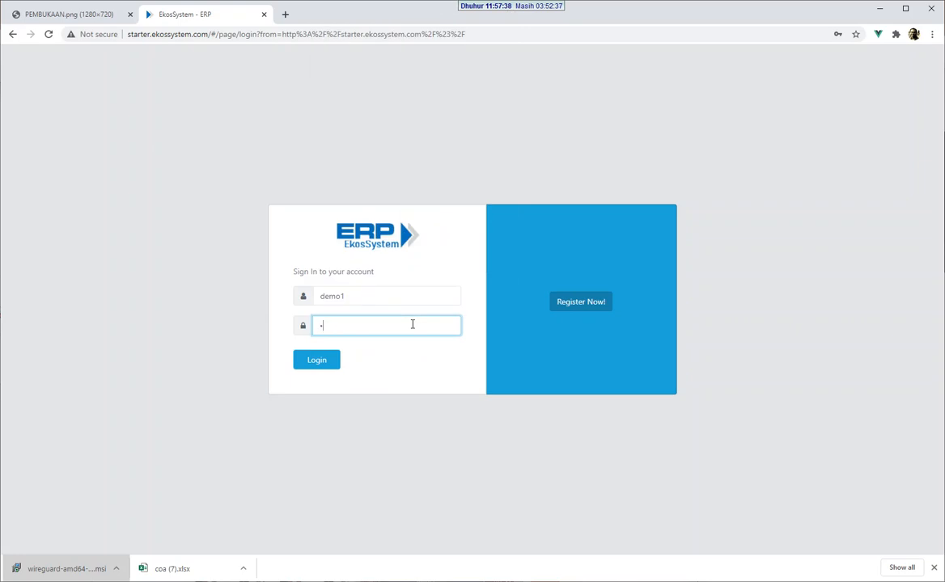
pyautogui.click(331, 361)
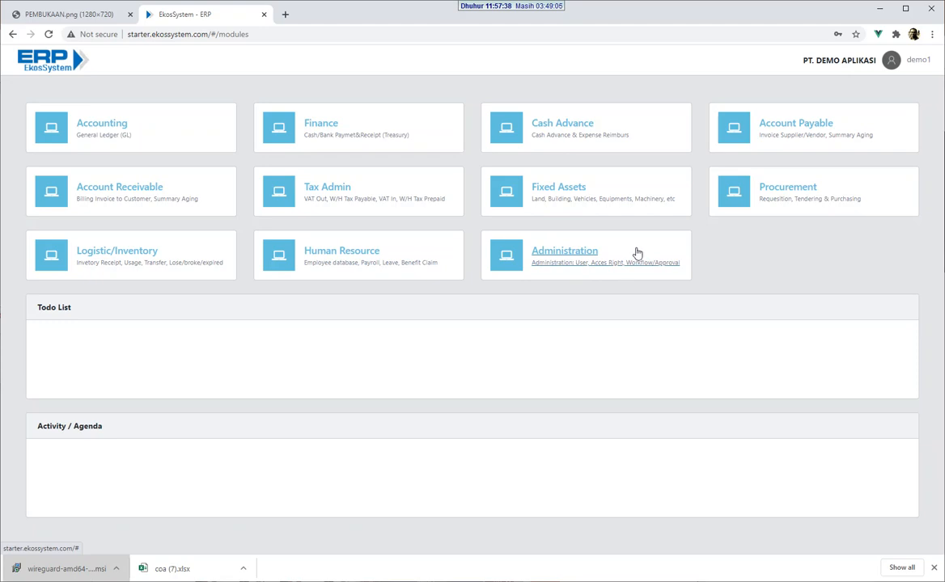
# Step: Open the Accounting module and its Jurnal Efective journal voucher list
pyautogui.click(113, 128)
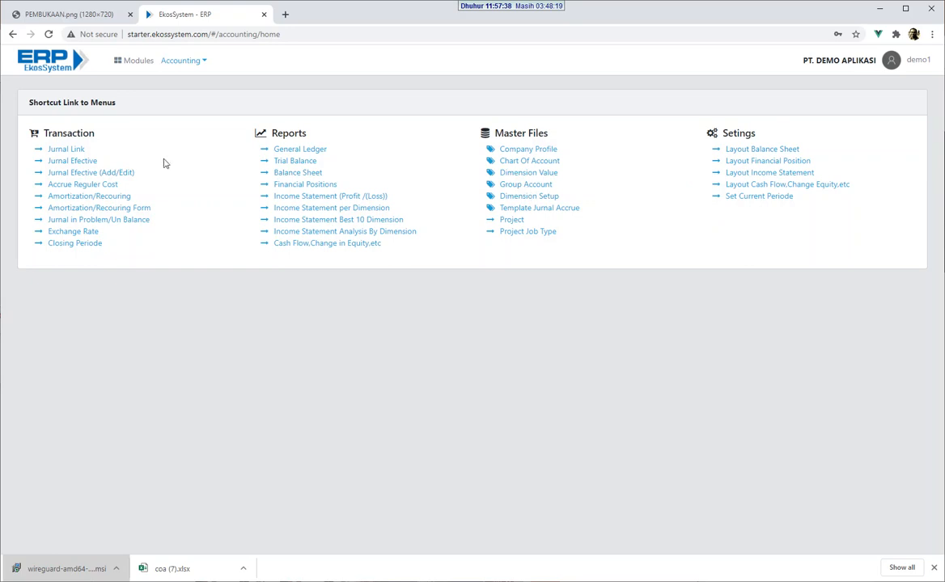
pyautogui.click(84, 162)
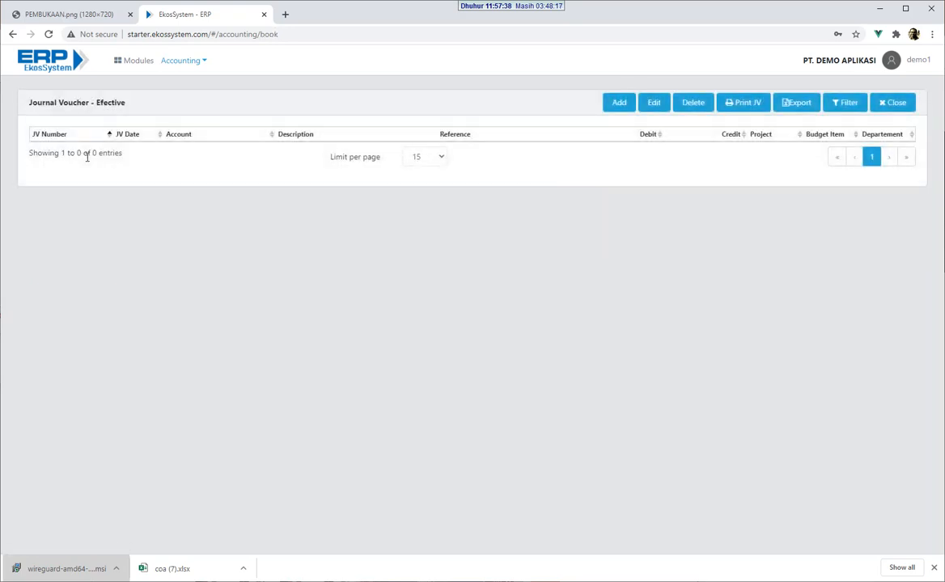
# Step: Close the Journal Voucher list, show the 2020 Chart of Account, and open the Accounting menu
pyautogui.click(901, 106)
pyautogui.click(528, 161)
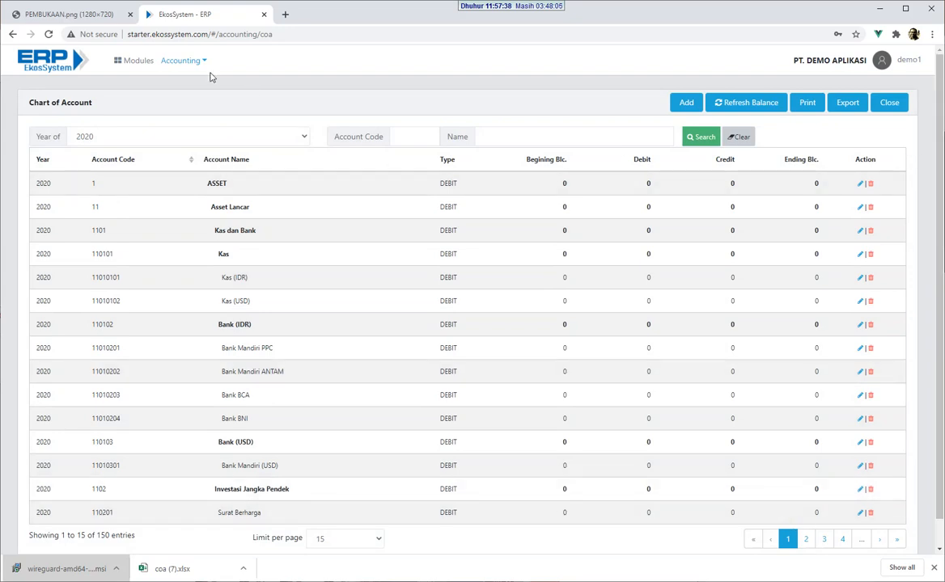
pyautogui.click(171, 63)
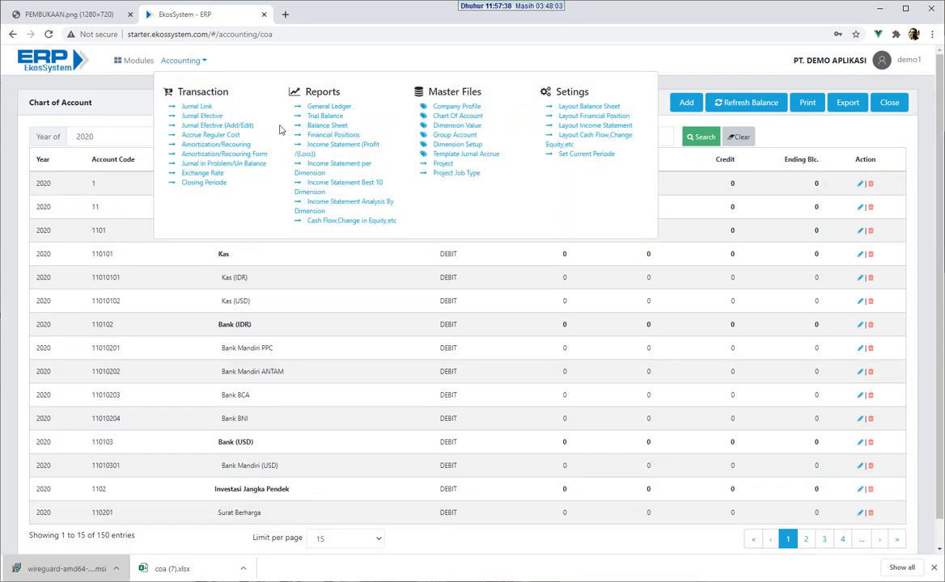
# Step: Browse the Amortization/Recouring schedule list and form, discarding the empty new entry
pyautogui.click(242, 146)
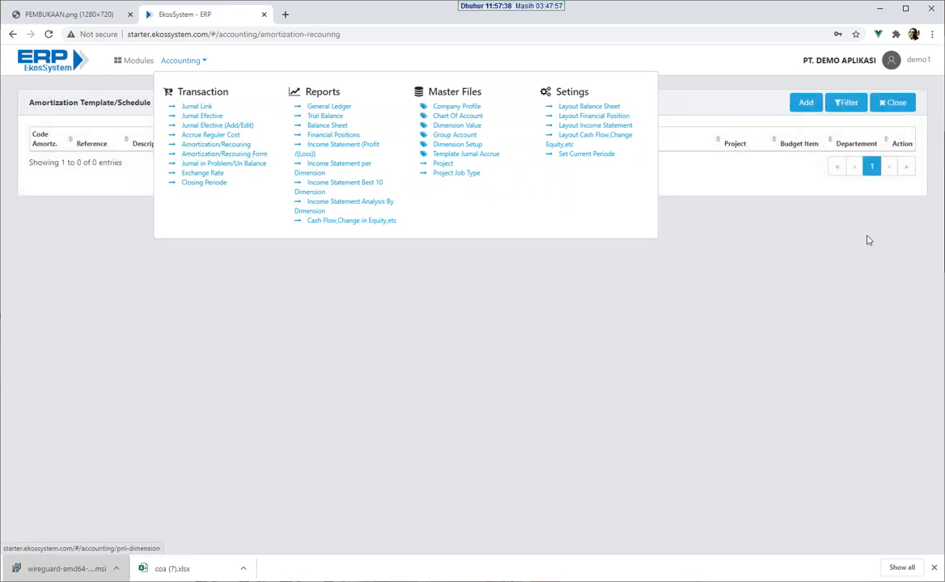
pyautogui.click(805, 105)
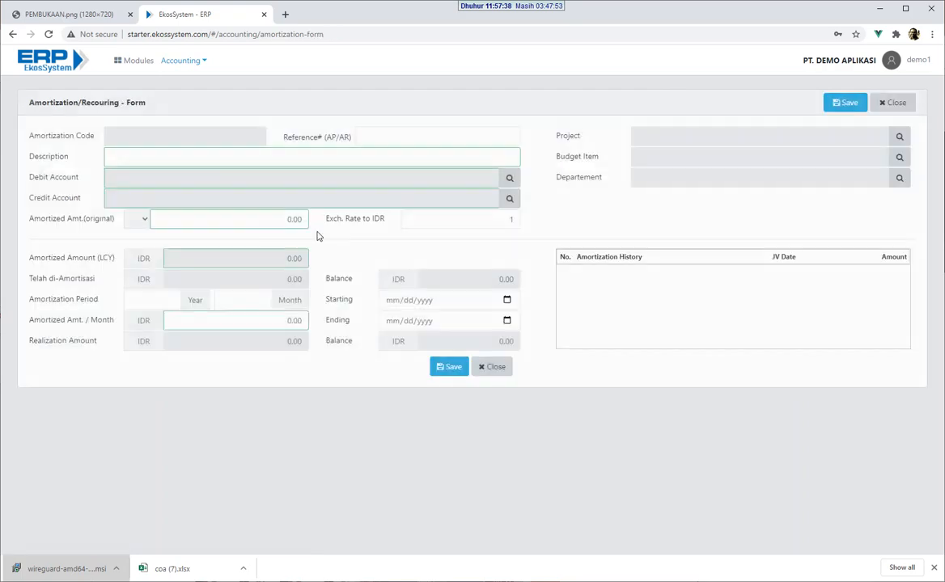
pyautogui.click(884, 108)
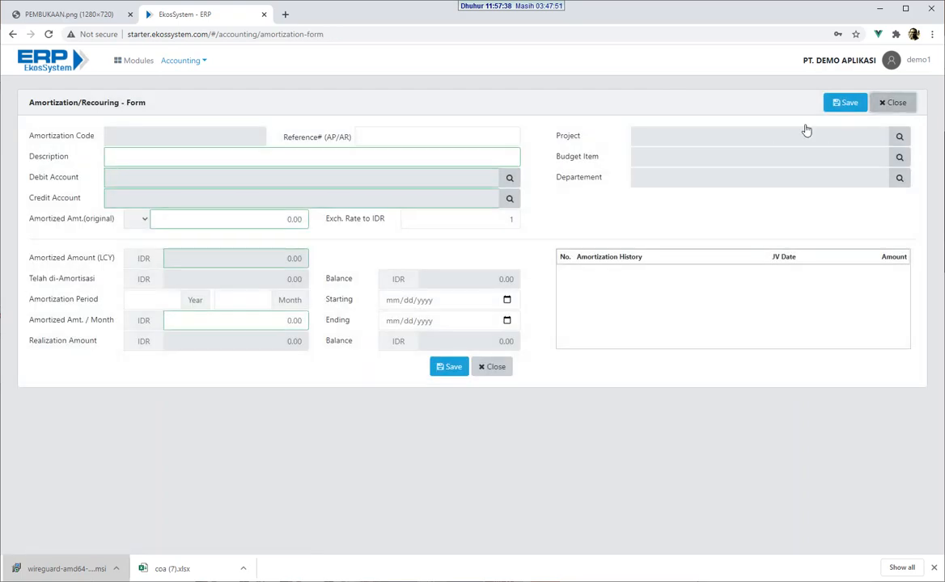
pyautogui.click(182, 62)
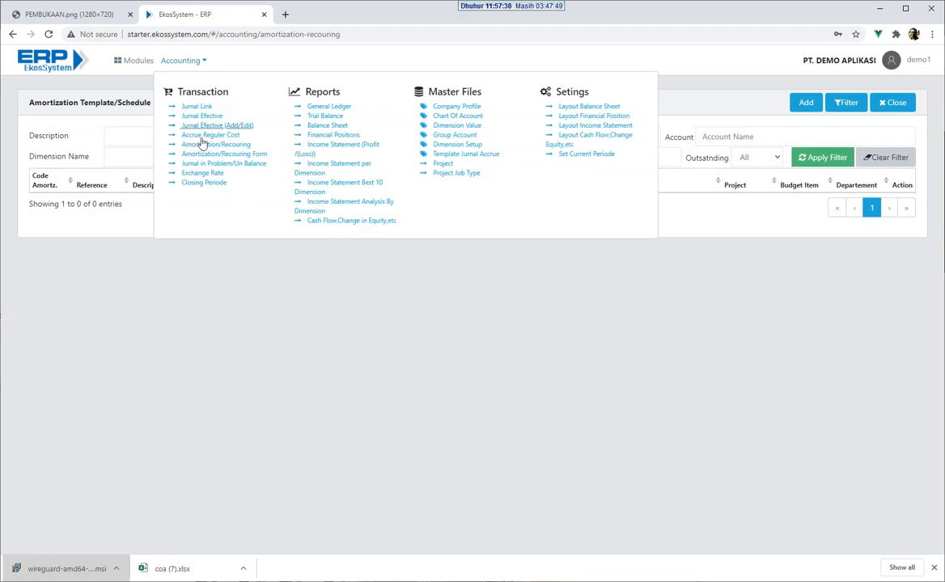
pyautogui.click(260, 155)
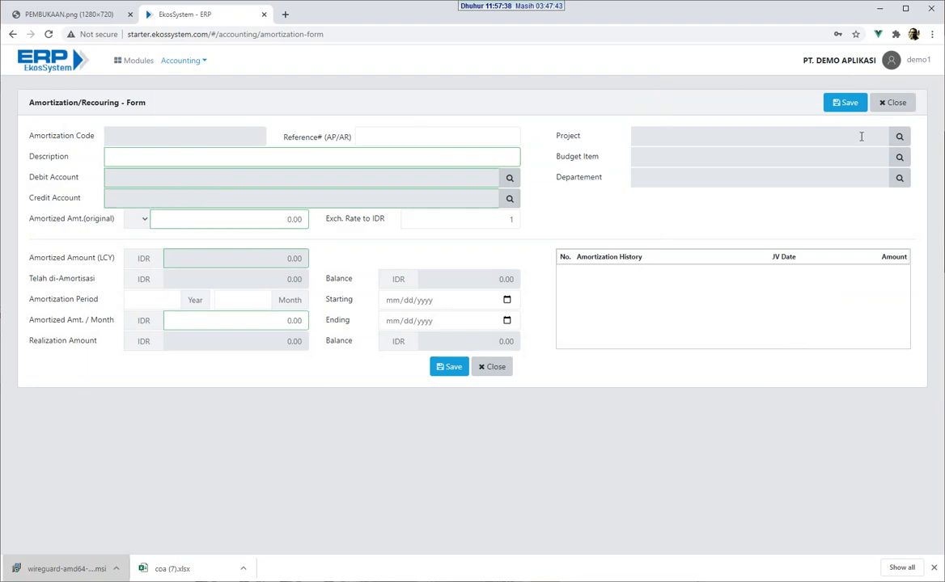
pyautogui.moveTo(182, 71)
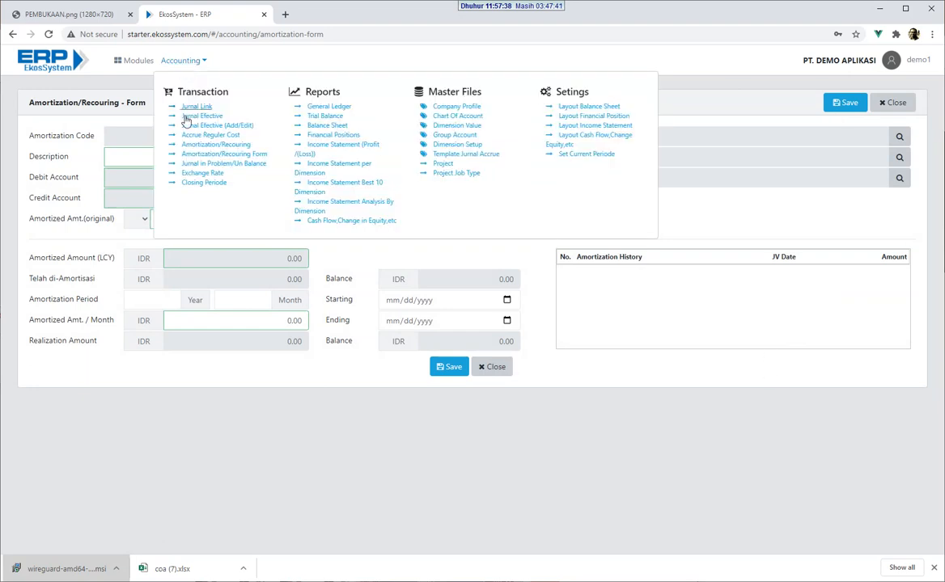
pyautogui.click(217, 146)
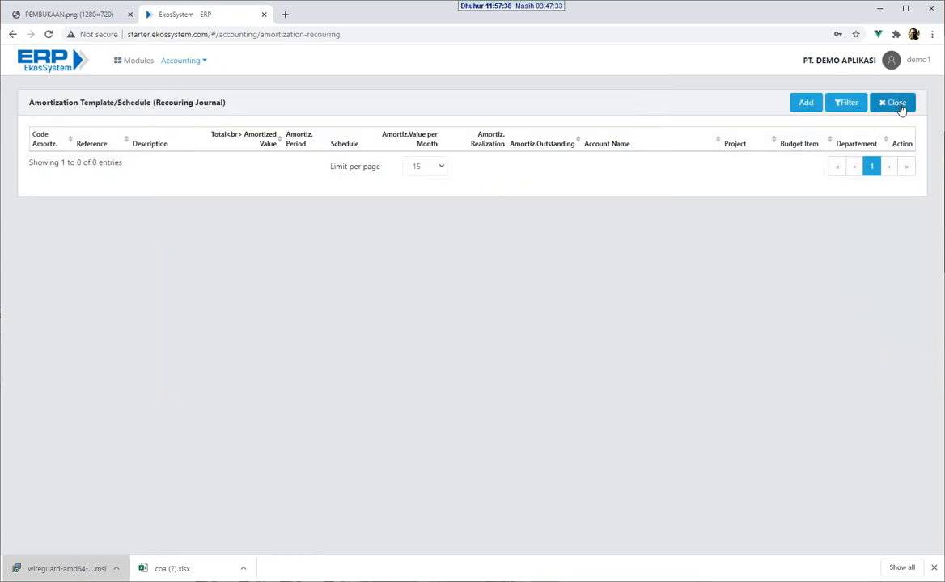
# Step: Return to the Chart of Account list and scroll through its 2020 accounts
pyautogui.moveTo(181, 65)
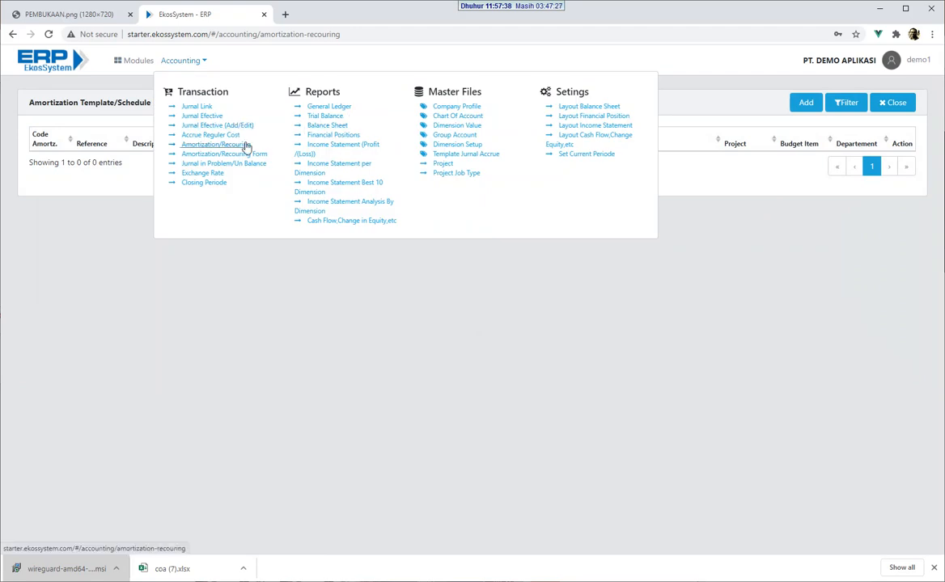
pyautogui.click(437, 119)
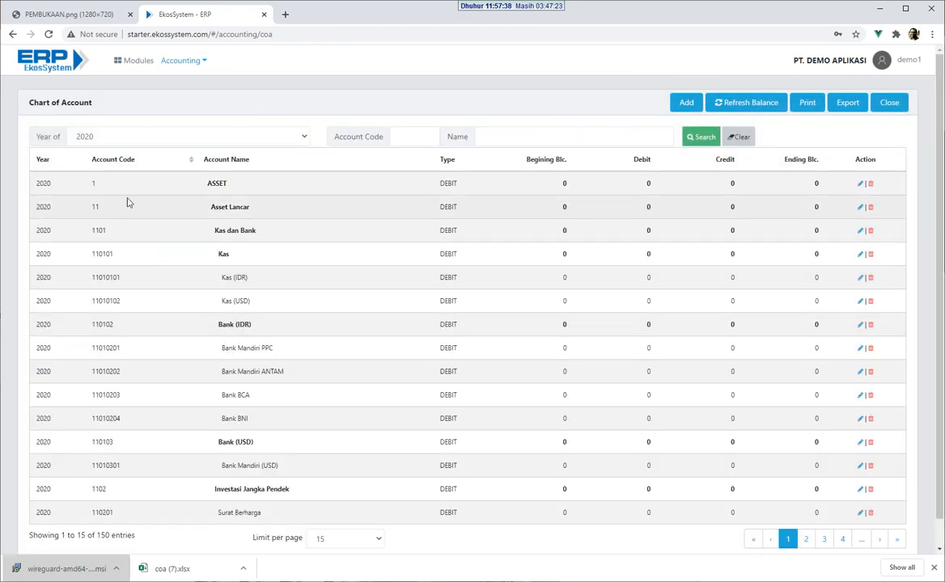
pyautogui.scroll(-1, 205, 219)
pyautogui.scroll(1, 207, 221)
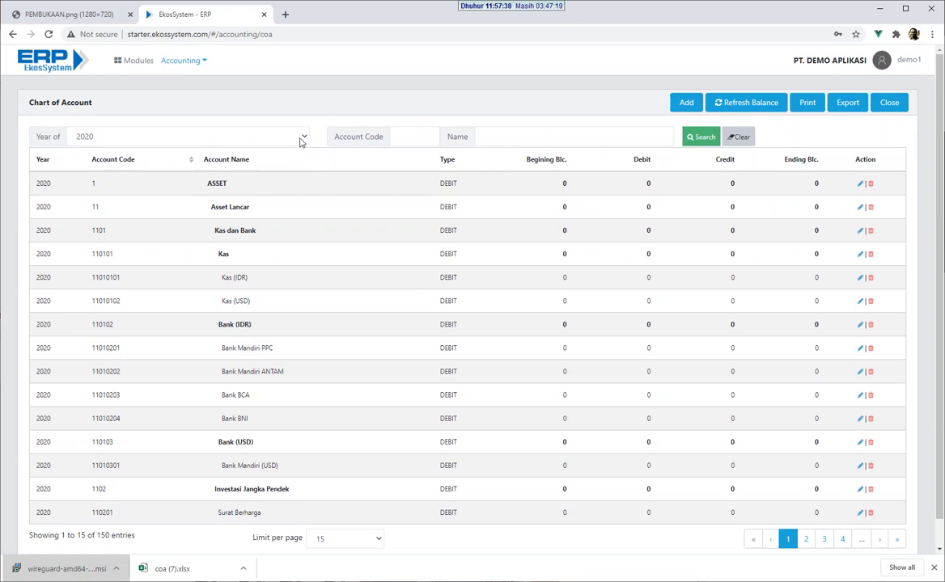
pyautogui.click(276, 134)
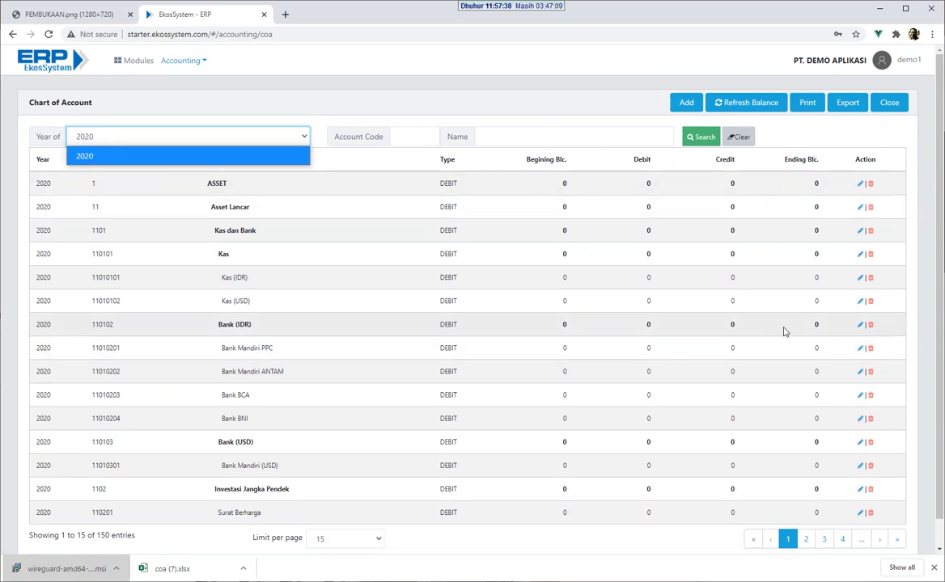
pyautogui.click(413, 107)
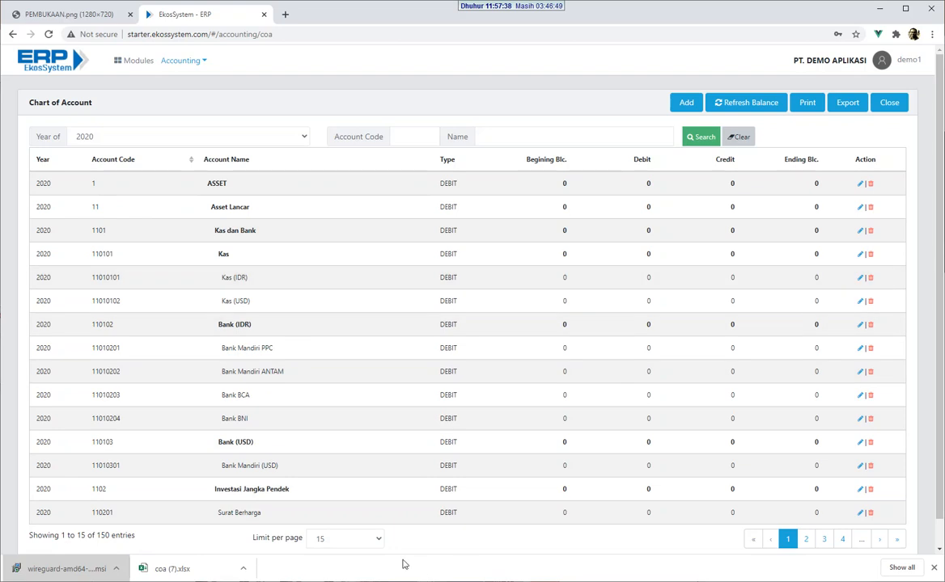
pyautogui.click(362, 540)
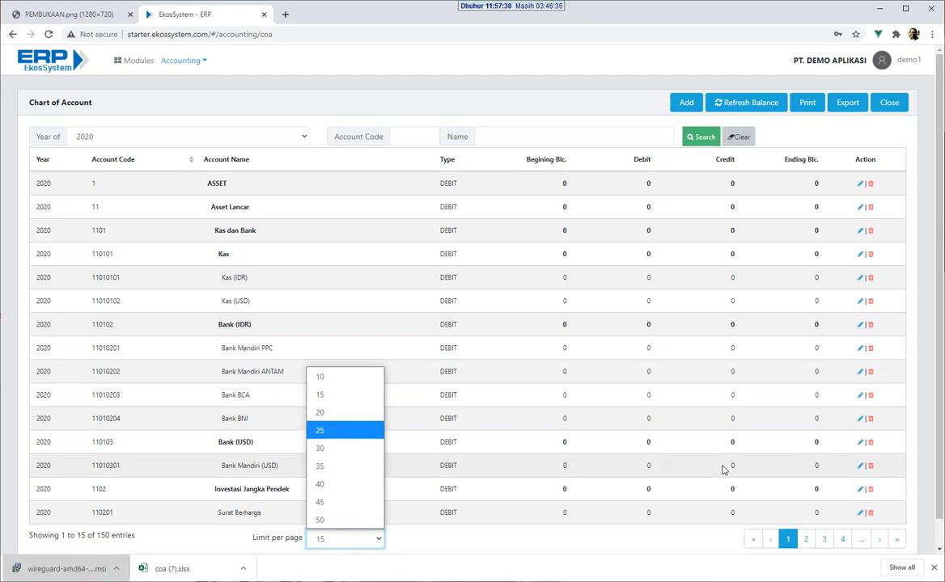
# Step: Keep 15 rows per page and step forward through the accounts to page 6
pyautogui.click(674, 538)
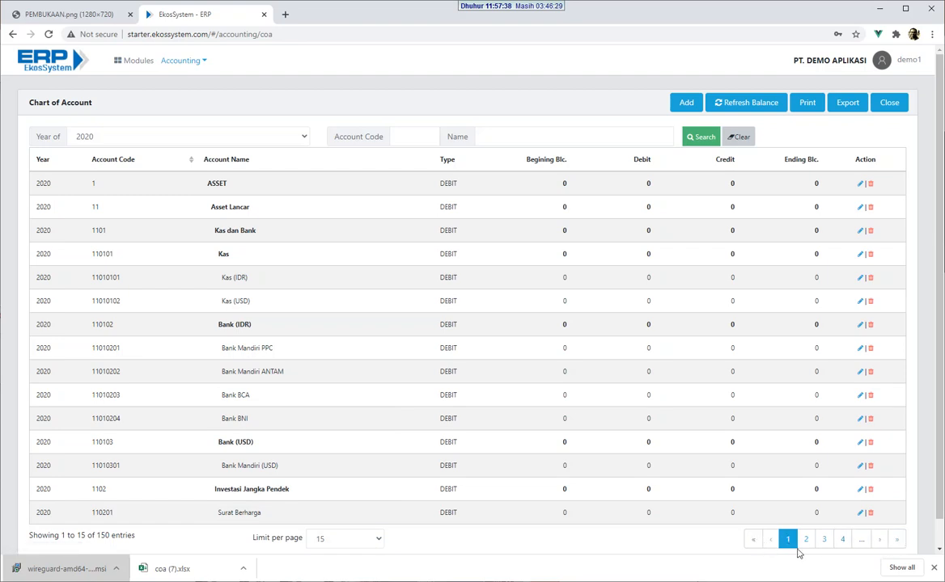
pyautogui.click(806, 539)
pyautogui.click(825, 544)
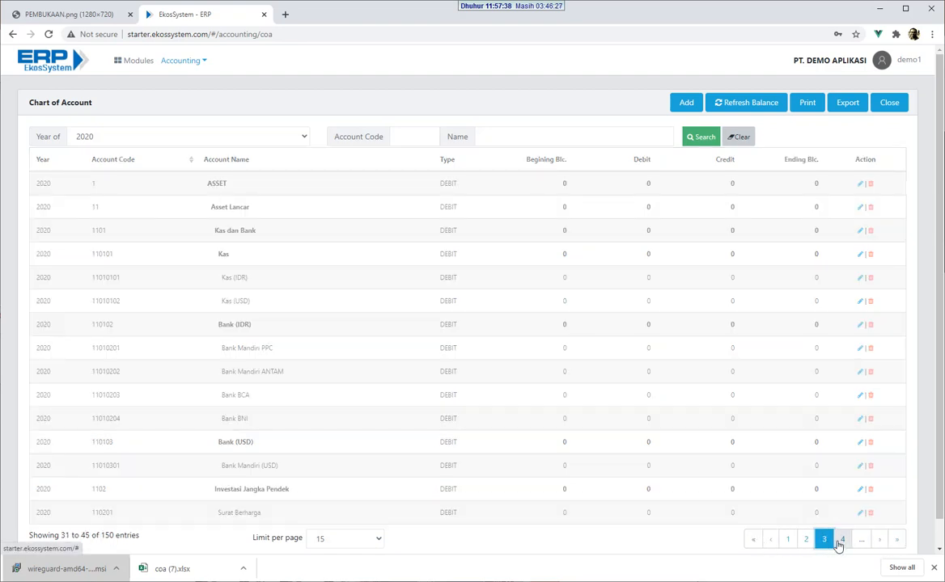
pyautogui.click(841, 544)
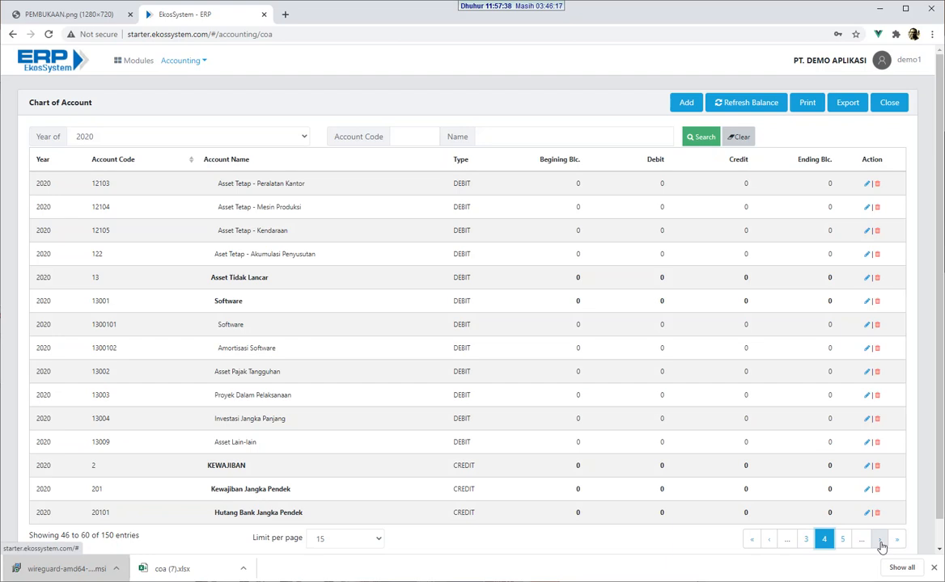
pyautogui.click(880, 540)
pyautogui.click(881, 540)
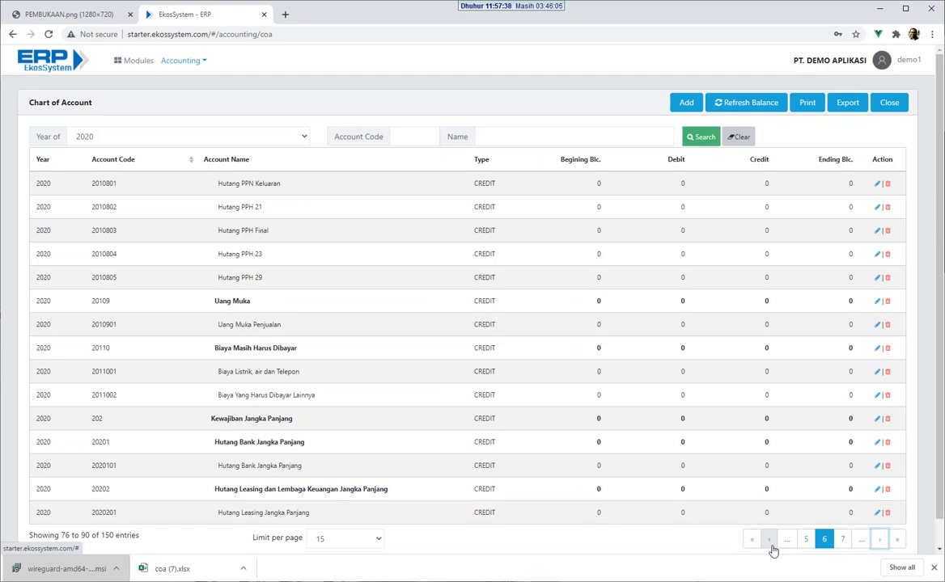
# Step: Step back through the accounts to page 2 and close the Chart of Account
pyautogui.click(769, 541)
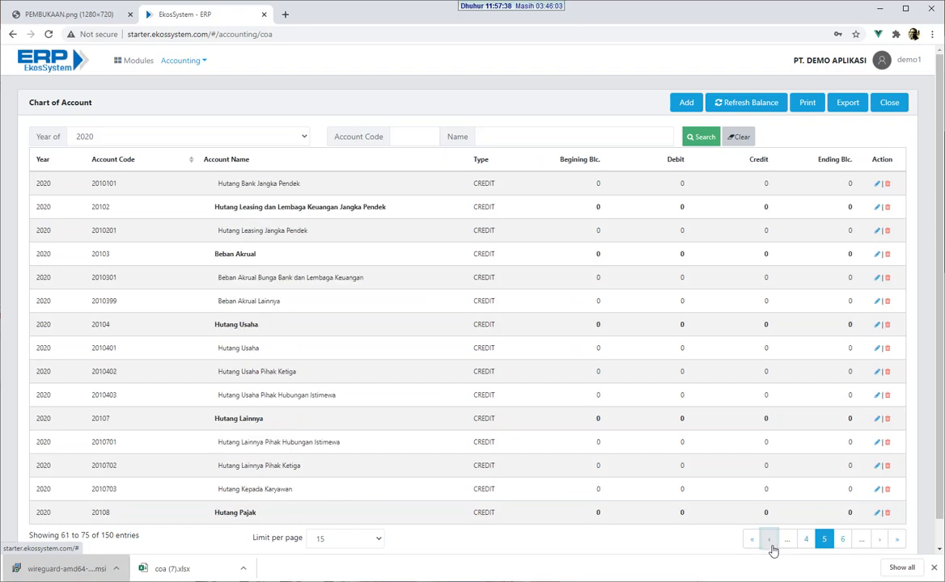
pyautogui.click(771, 546)
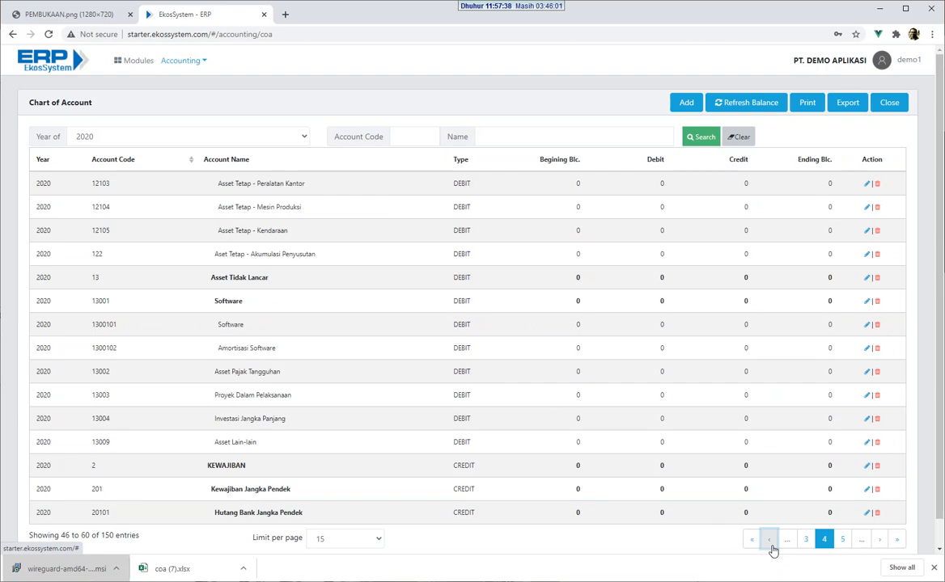
pyautogui.click(771, 546)
pyautogui.click(771, 546)
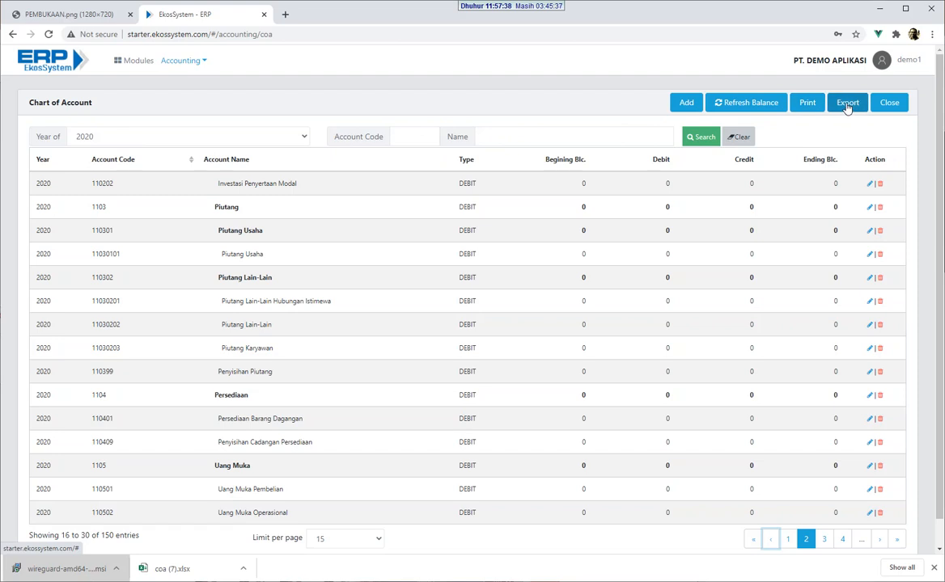
pyautogui.click(890, 103)
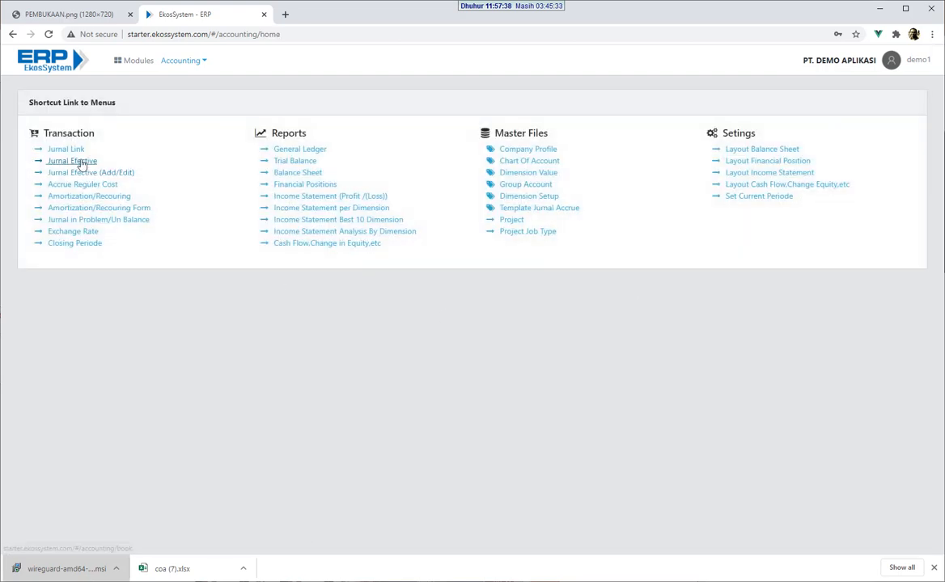
pyautogui.click(81, 162)
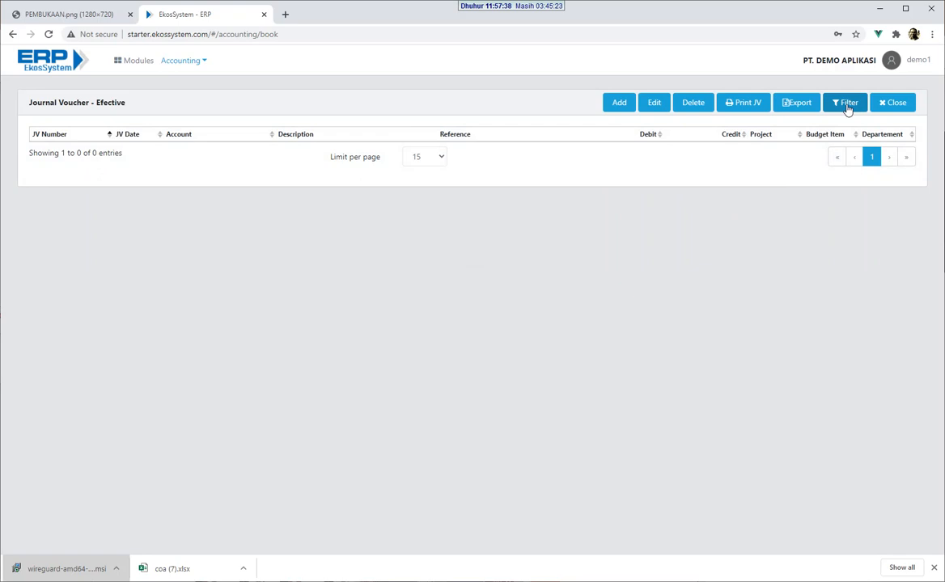
pyautogui.click(847, 105)
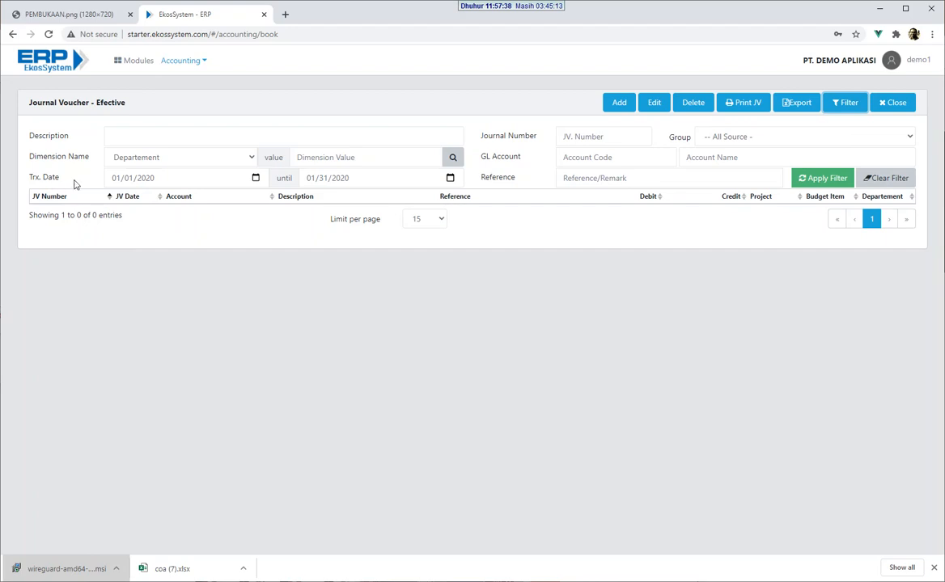
pyautogui.click(179, 180)
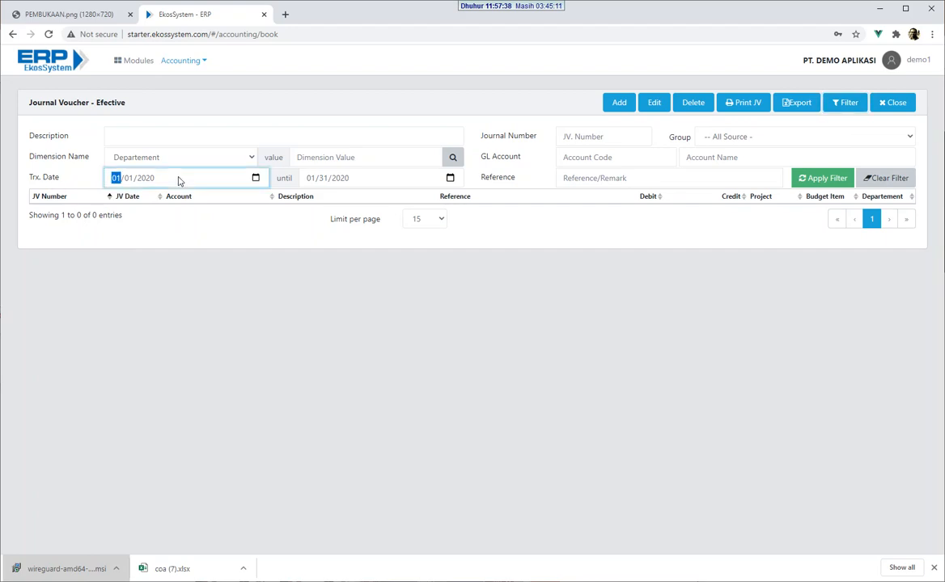
pyautogui.click(365, 181)
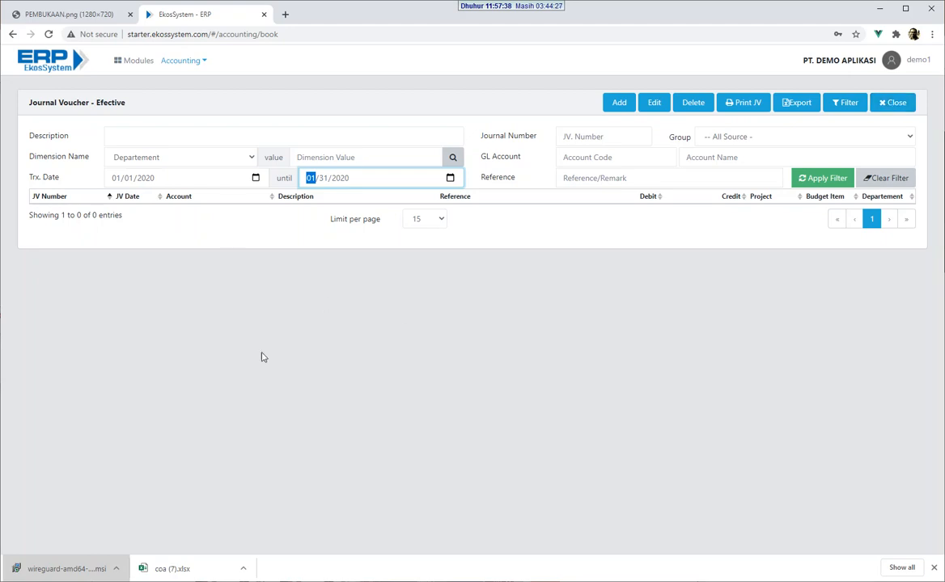
pyautogui.click(548, 262)
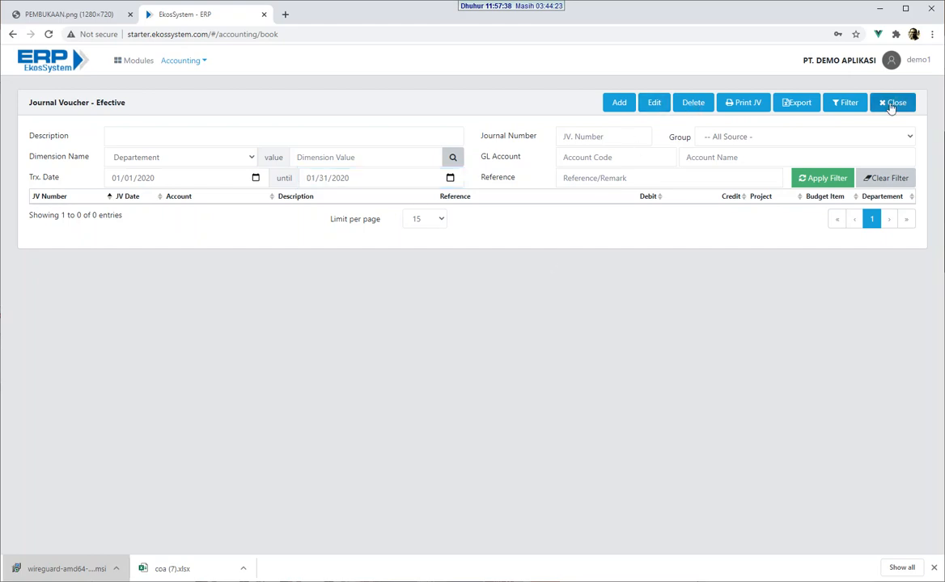
pyautogui.click(893, 103)
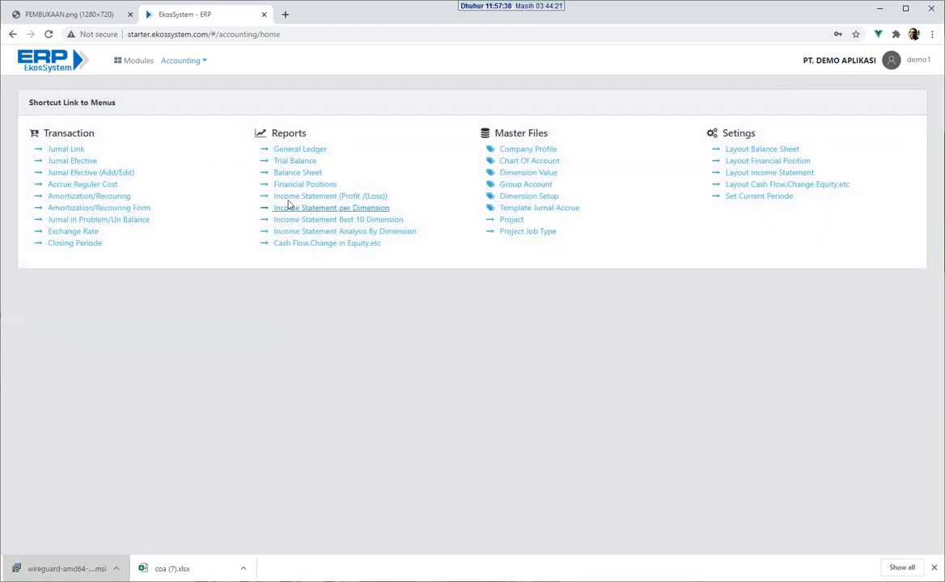
# Step: View the Dimension Value page and the Dim5 dimension account, leaving both unchanged
pyautogui.click(526, 173)
pyautogui.click(897, 103)
pyautogui.click(540, 197)
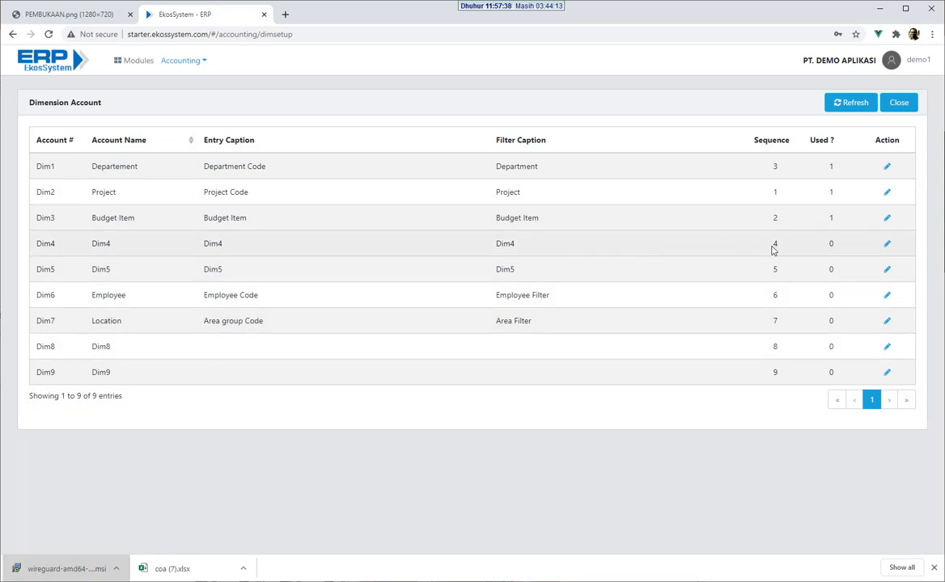
pyautogui.click(886, 272)
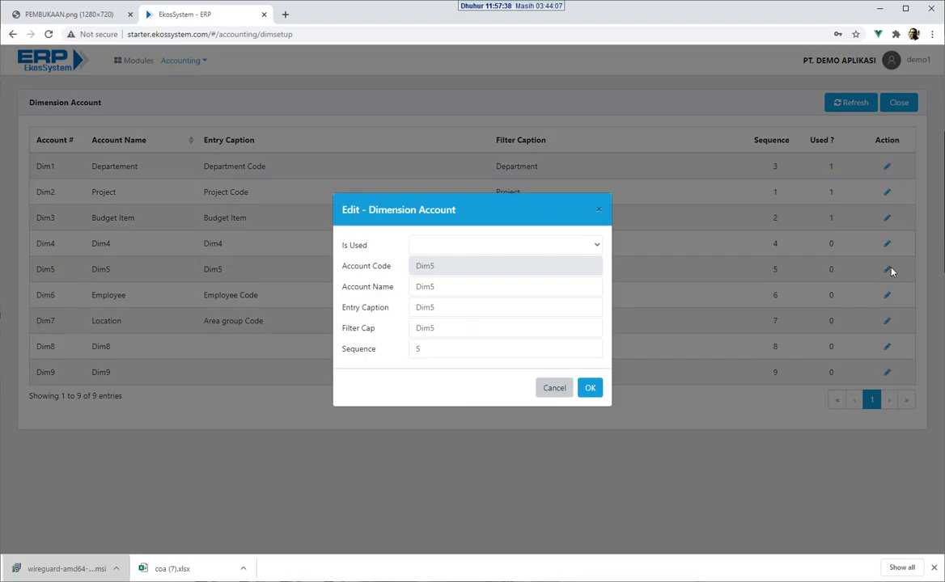
pyautogui.click(554, 392)
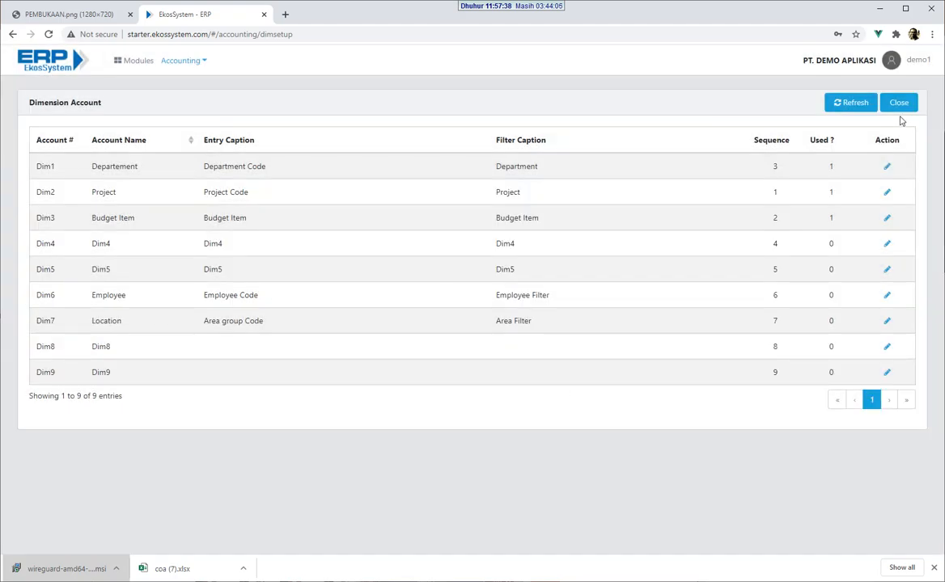
pyautogui.click(900, 105)
# Step: Open the Bank (IDR) account edit form from the Chart of Account, then cancel it
pyautogui.click(529, 160)
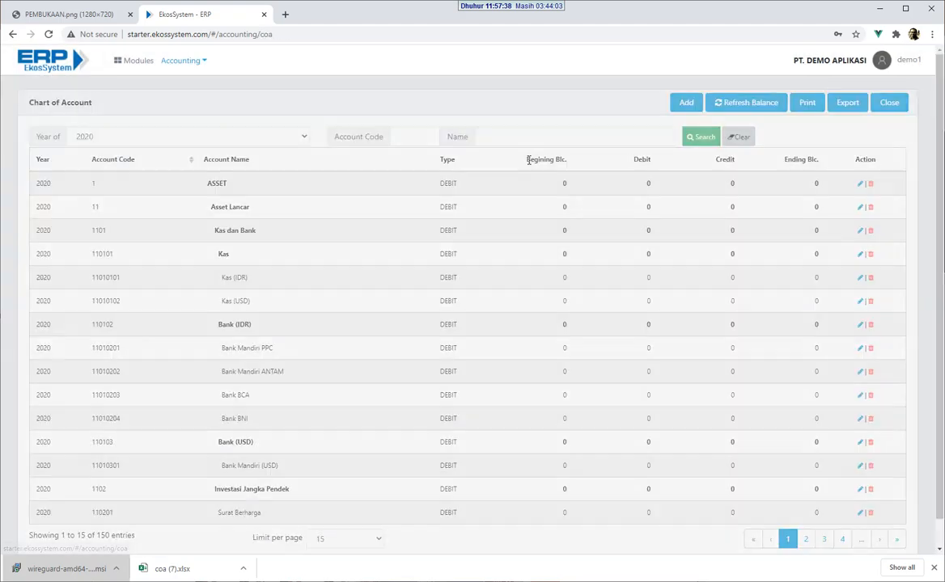
pyautogui.click(860, 324)
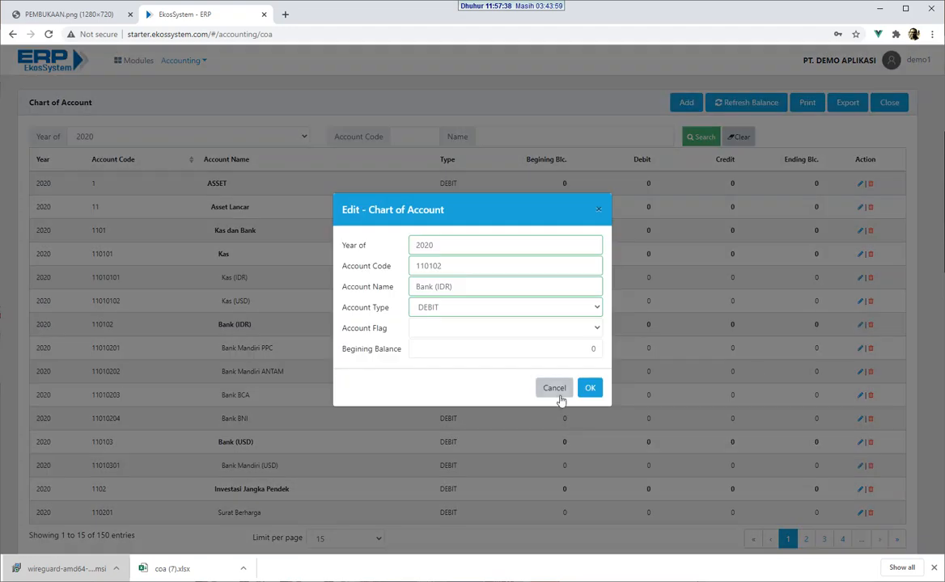
pyautogui.click(555, 390)
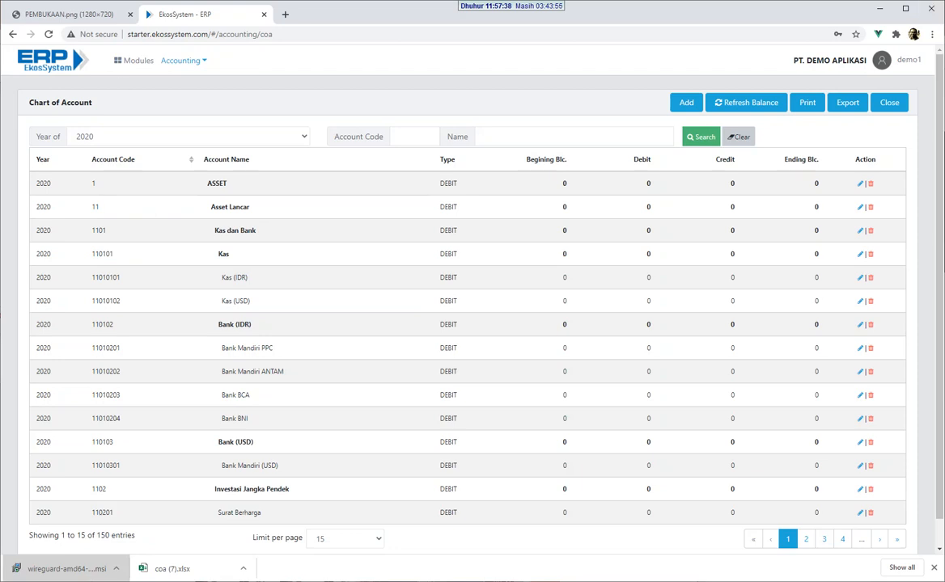
# Step: Shrink and reposition the browser window, zoom the page to 80%, then restore 100%
pyautogui.moveTo(2, 5); pyautogui.dragTo(152, 91)
pyautogui.moveTo(450, 91); pyautogui.dragTo(394, 83)
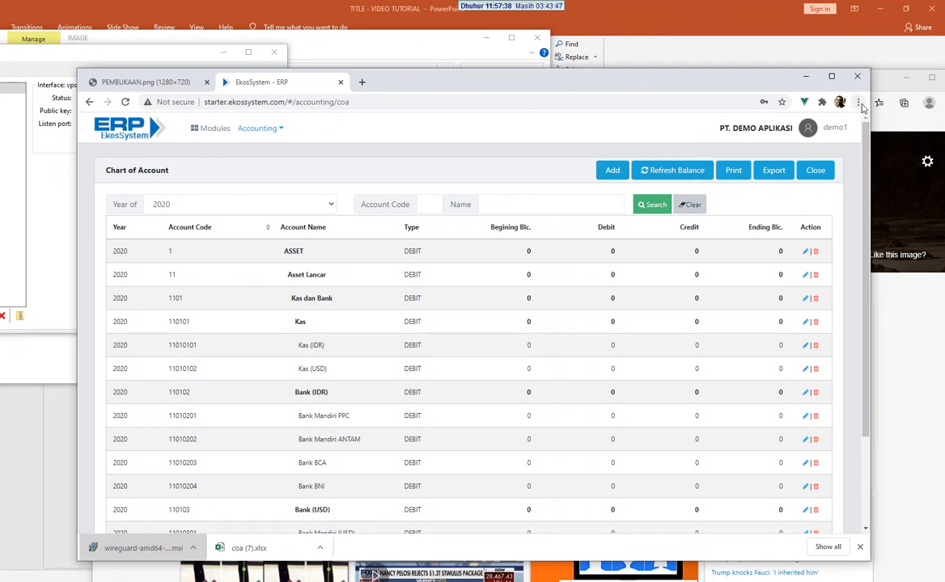
pyautogui.click(858, 102)
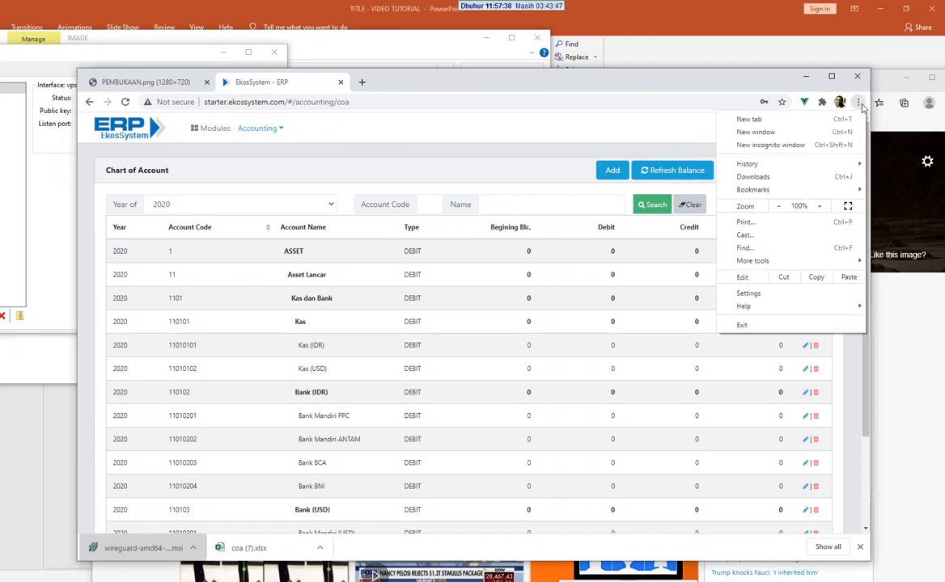
pyautogui.click(779, 207)
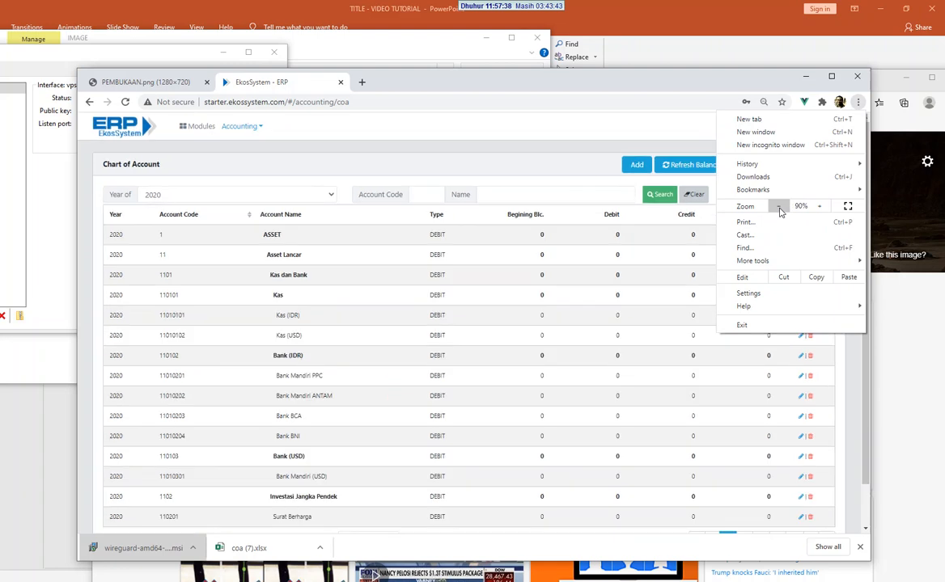
pyautogui.click(779, 206)
pyautogui.click(820, 206)
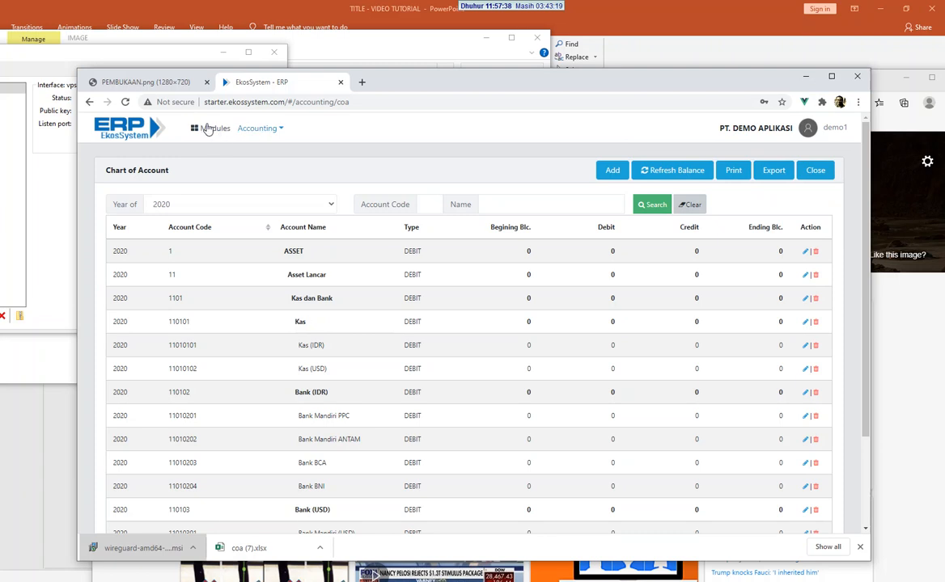
# Step: Preview and dismiss the Accounting page list, then open the logged-in user's account menu
pyautogui.click(260, 129)
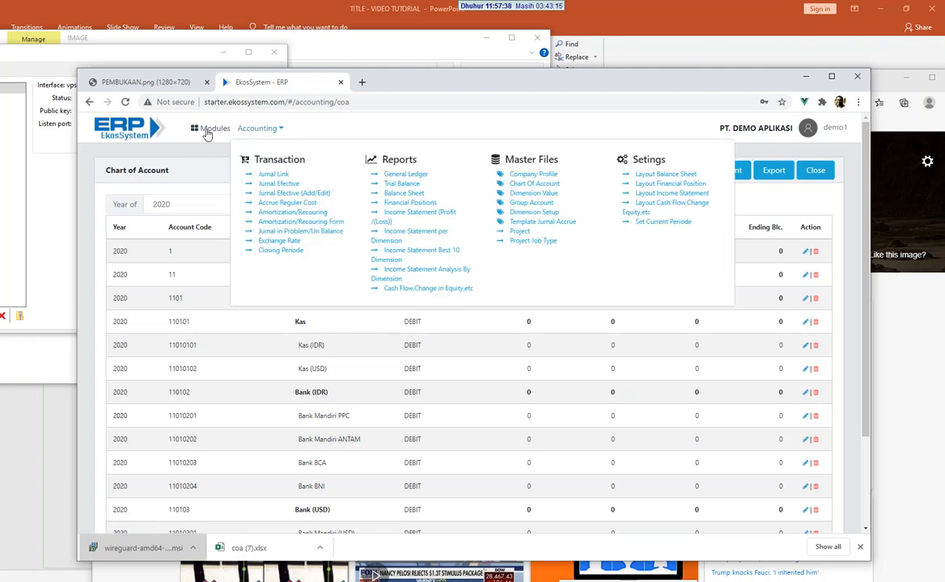
pyautogui.click(203, 143)
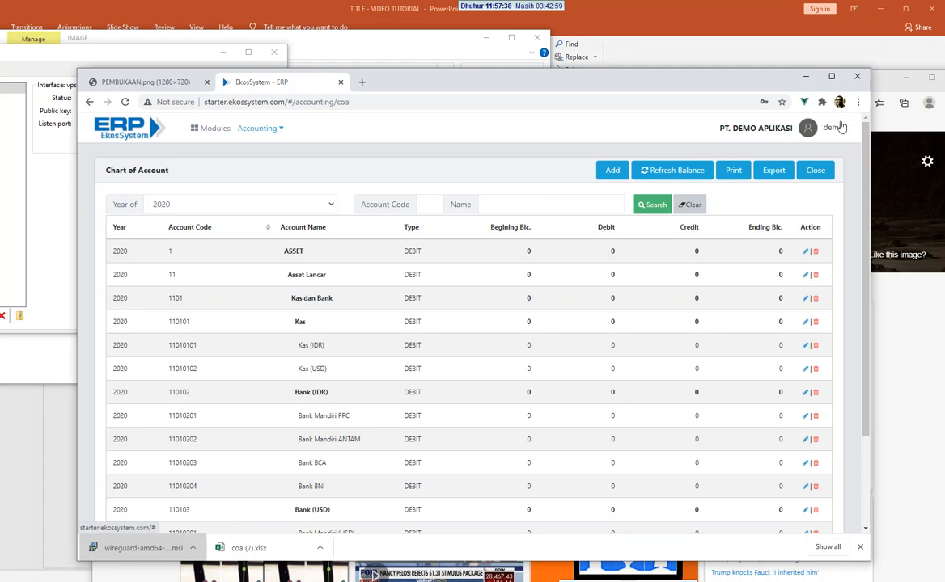
pyautogui.click(834, 130)
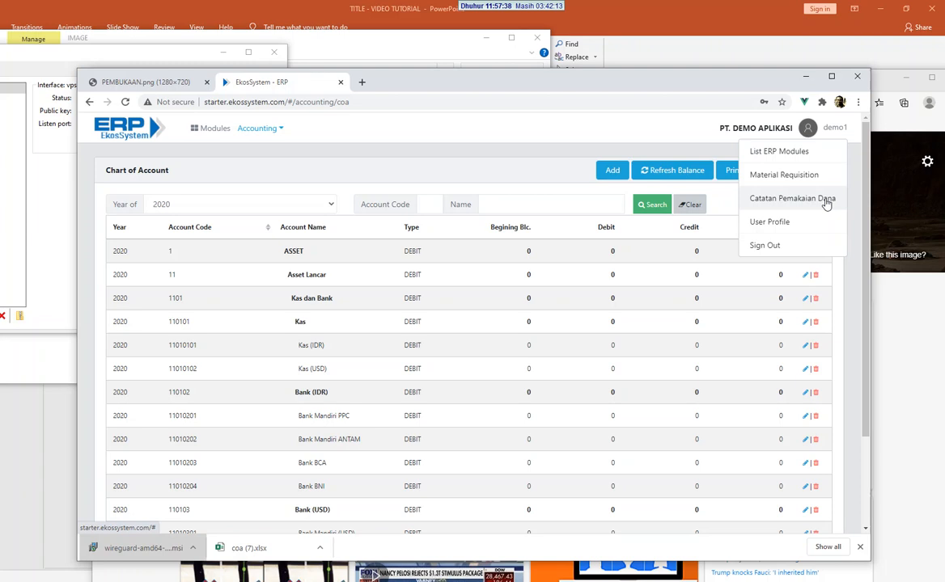
# Step: Visit the Catatan Pemakaian Dana page, then return to the List ERP Modules page
pyautogui.click(826, 203)
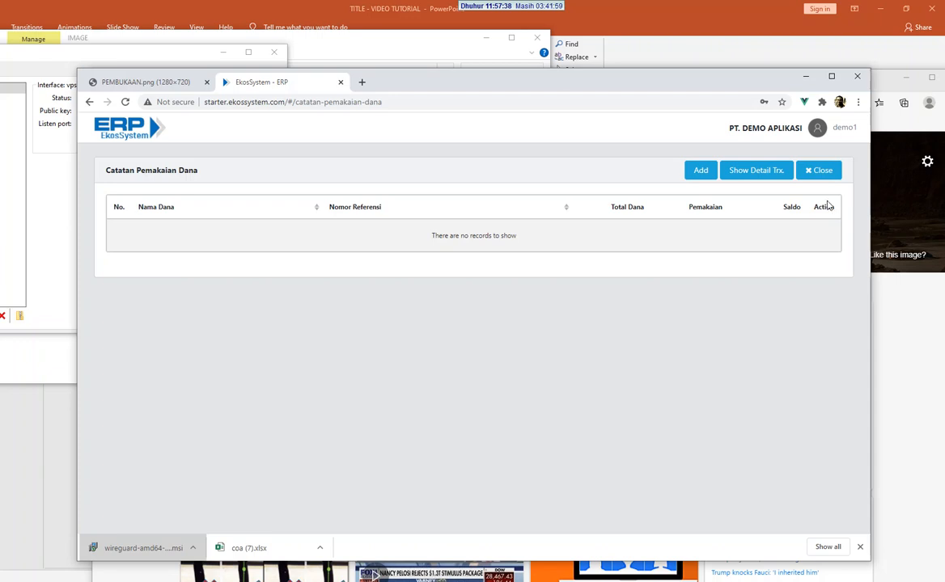
pyautogui.click(836, 171)
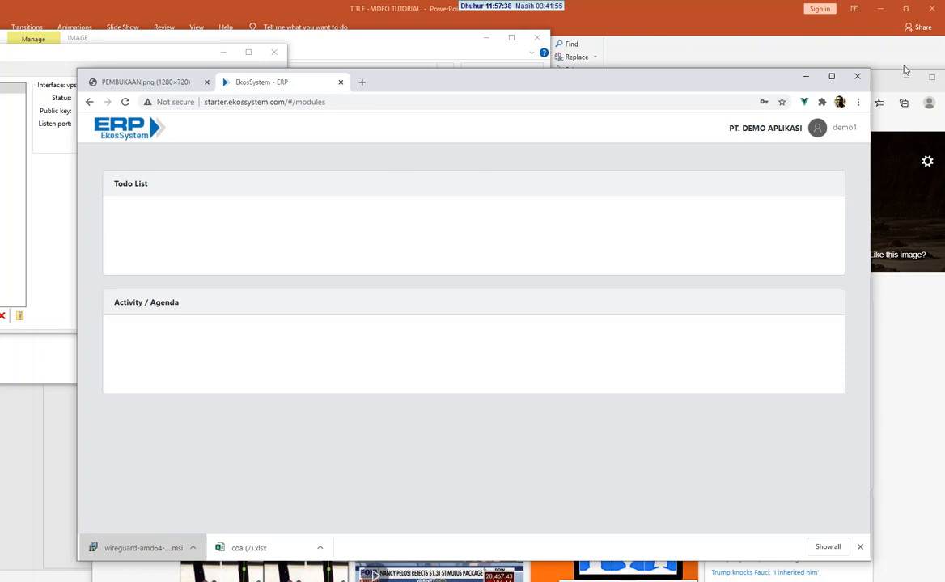
pyautogui.click(845, 130)
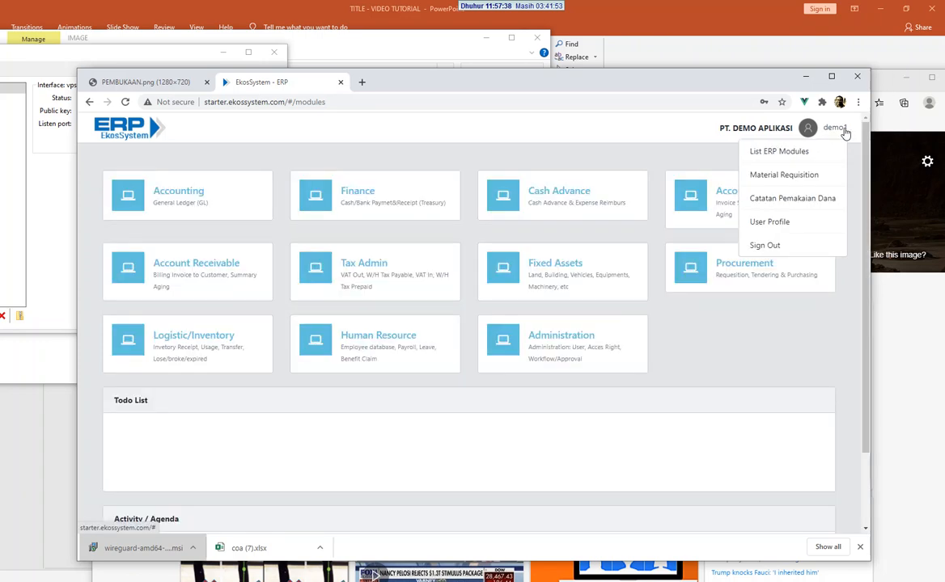
pyautogui.click(783, 153)
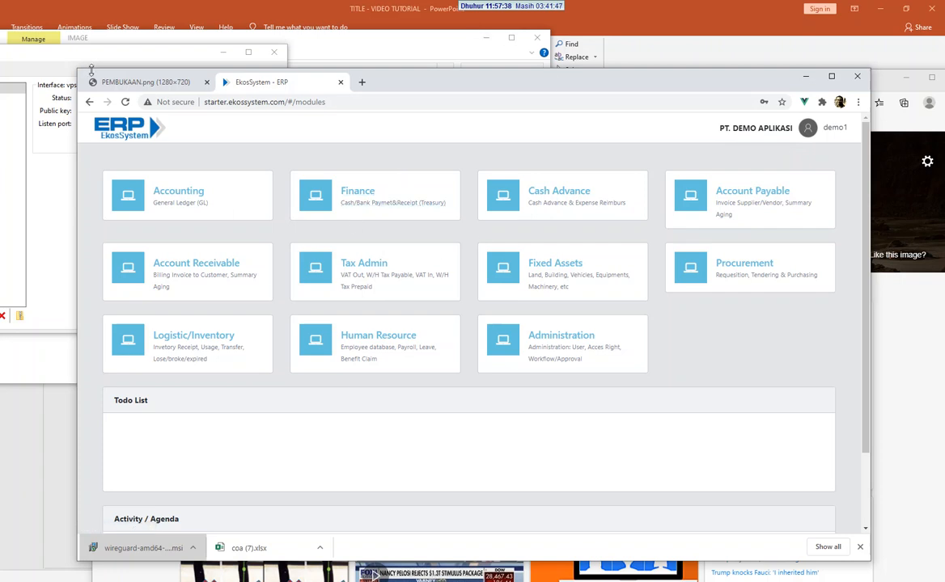
# Step: Enlarge the browser window by dragging its corners to fill the whole screen
pyautogui.moveTo(79, 67); pyautogui.dragTo(3, 3)
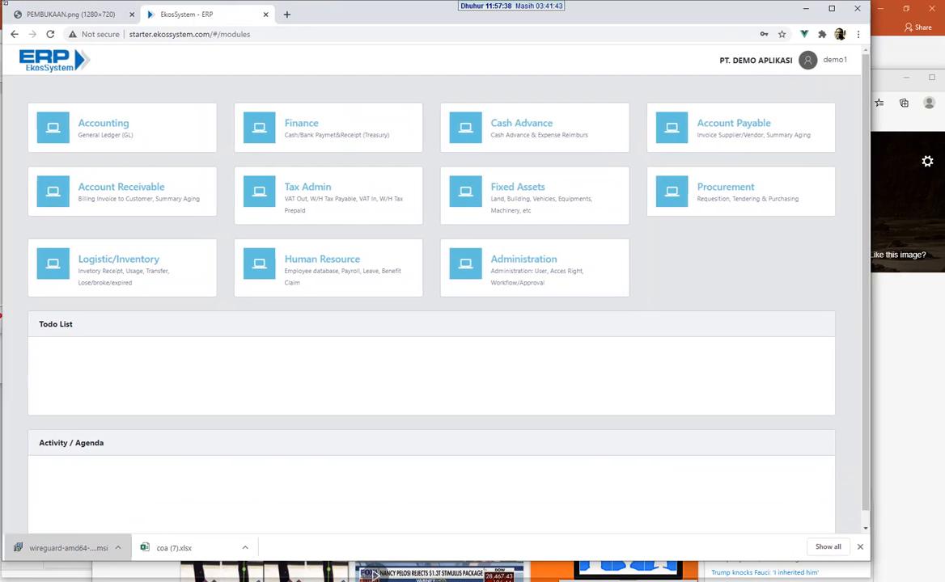
pyautogui.moveTo(868, 559); pyautogui.dragTo(878, 579)
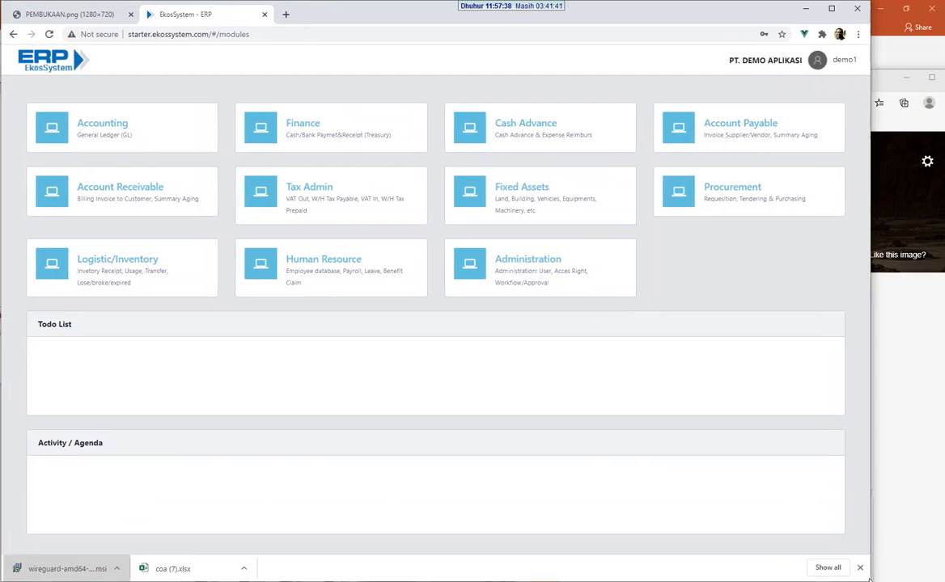
pyautogui.moveTo(878, 579); pyautogui.dragTo(943, 581)
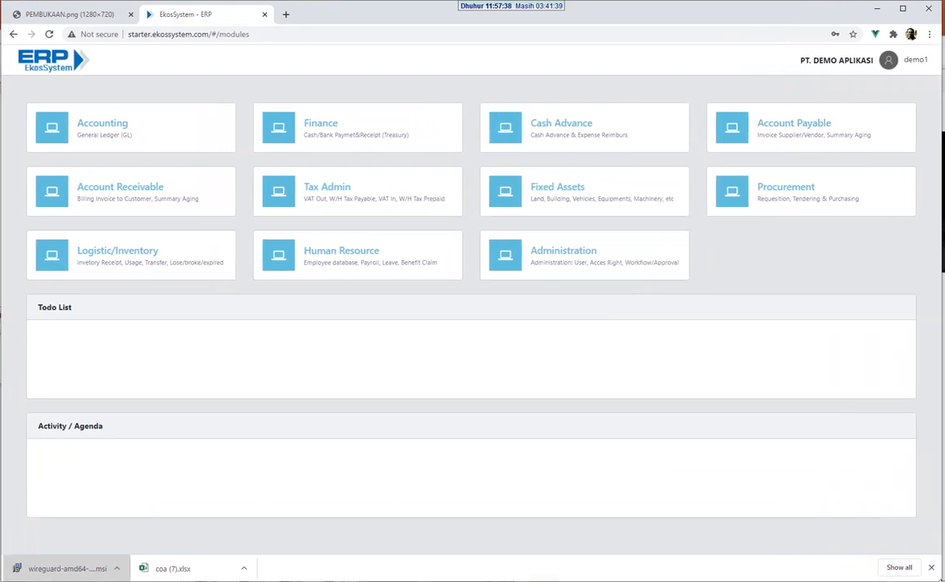